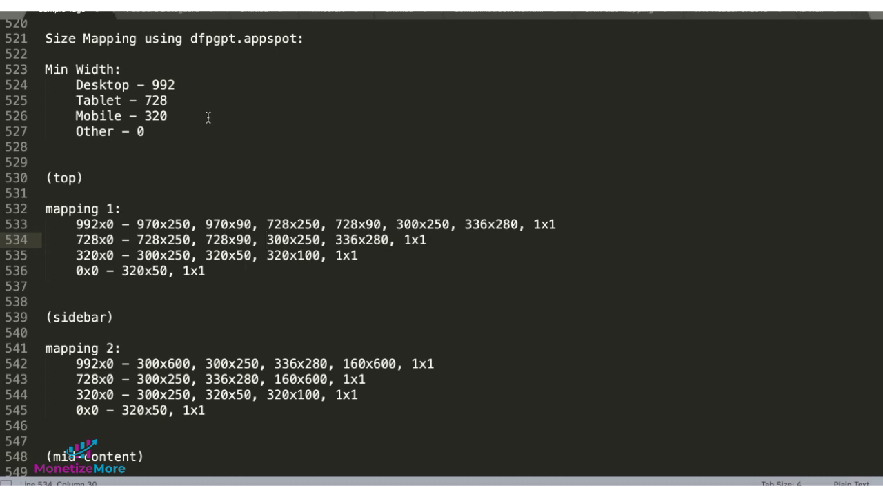
left_click(193, 84)
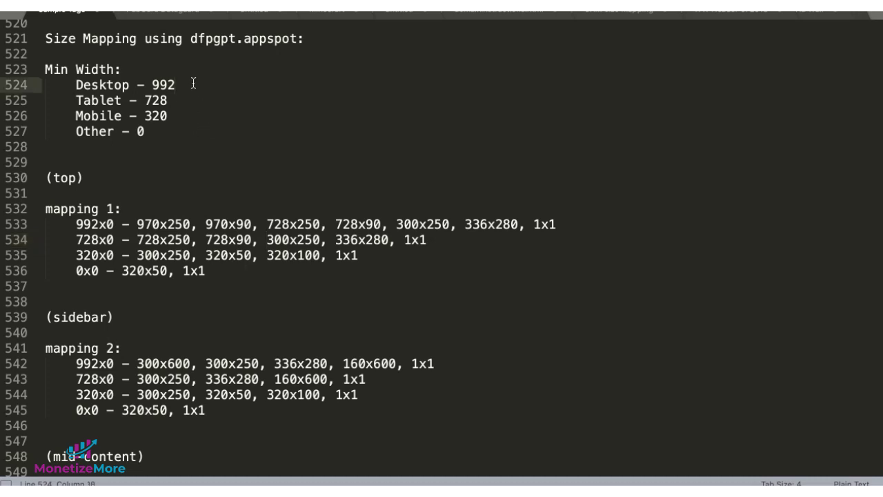
left_click(197, 104)
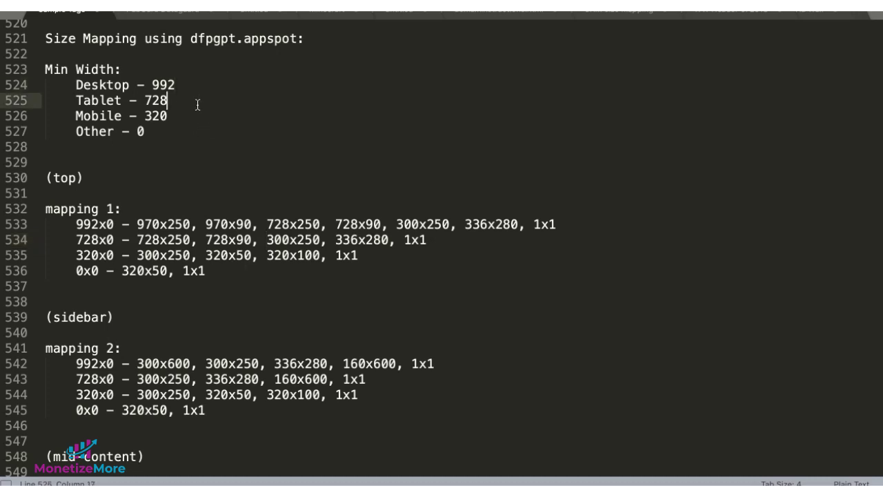
left_click(196, 114)
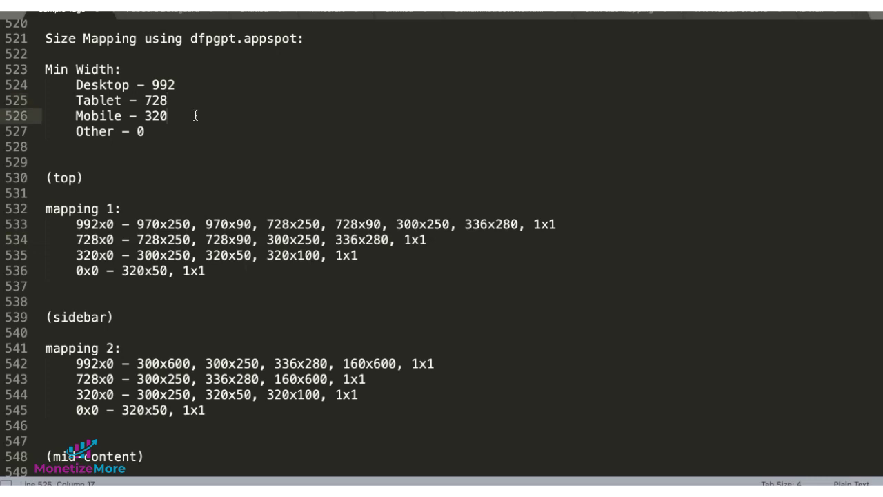
left_click(181, 129)
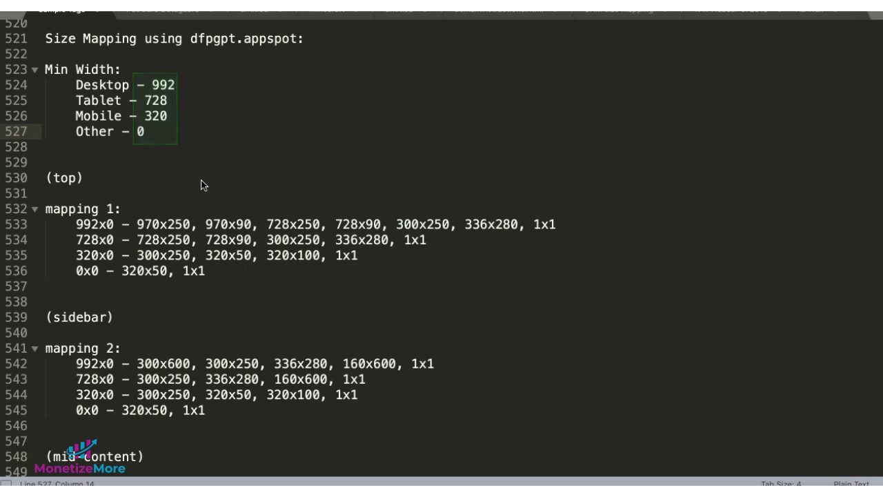
Step: Scroll the notes to show mapping 3: 728x250, 728x90, 300x250, 336x280 at 992 and 728 widths
scroll(329, 238, "down", 3)
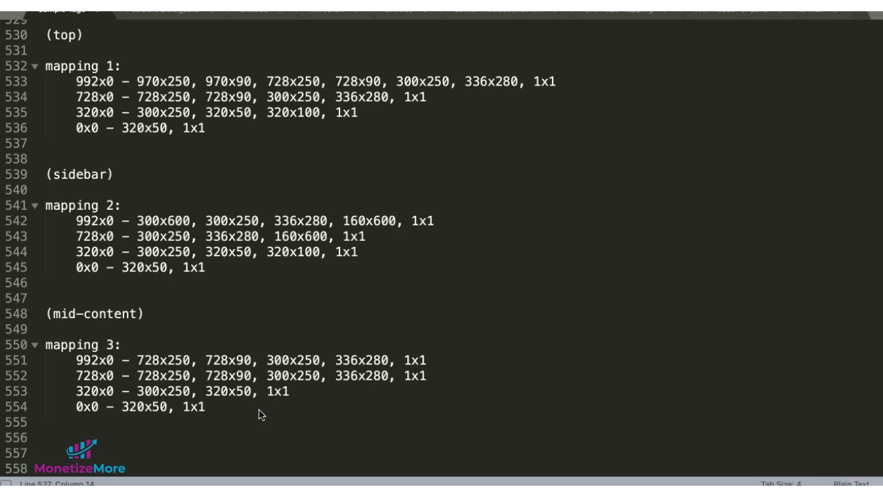
Step: Leave the notes for the Ad Manager ad units list showing testunit1
scroll(537, 312, "down", 3)
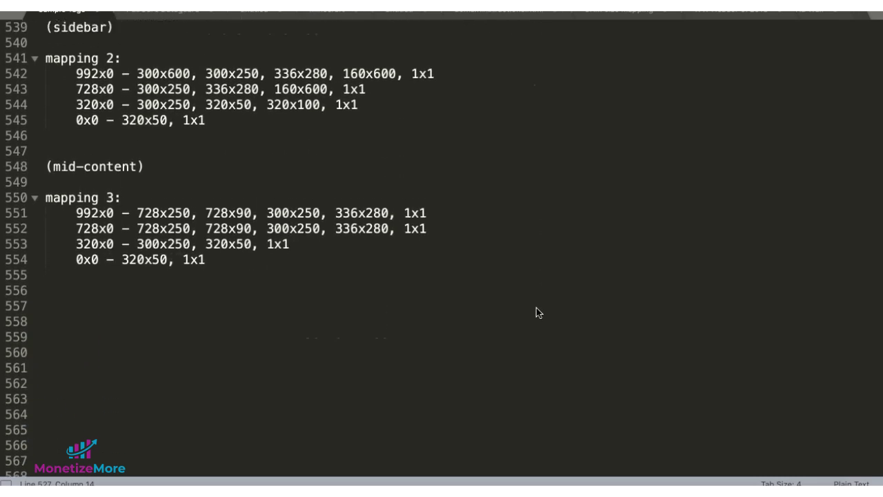
scroll(536, 307, "up", 3)
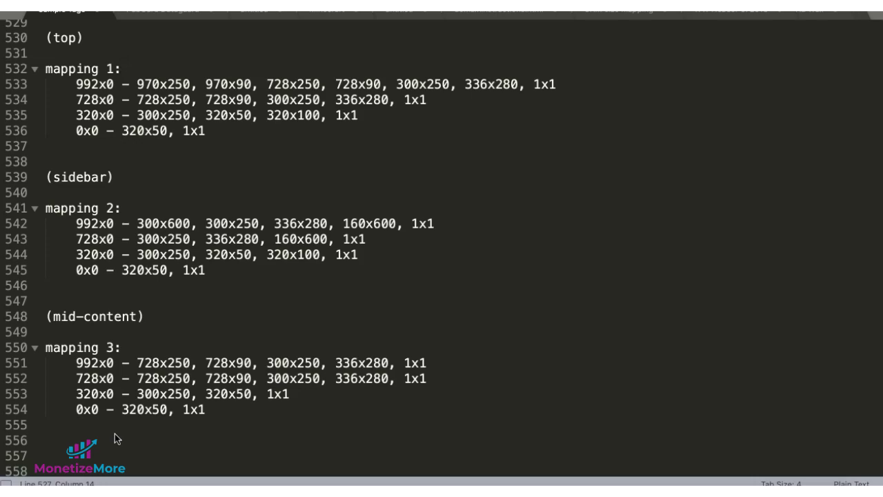
key("super+Tab")
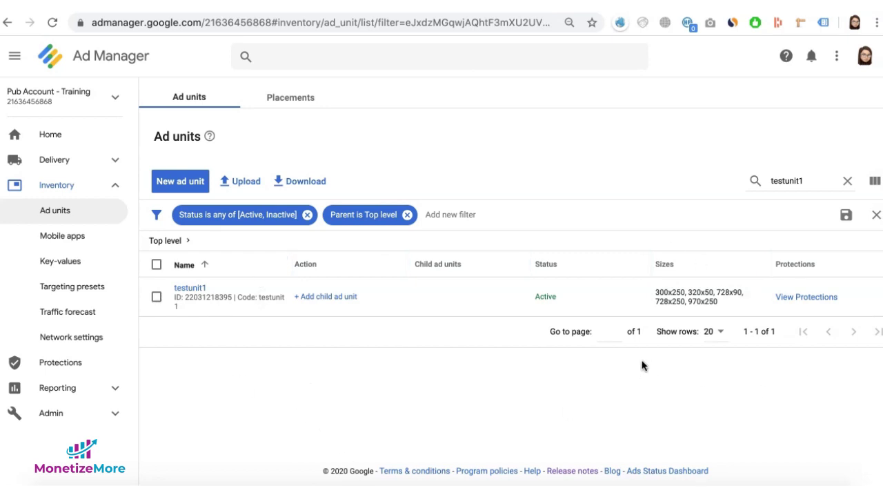
Step: Open testunit1's settings to review its sizes: 300x250, 320x50, 728x90, 728x250, 970x250
left_click(200, 293)
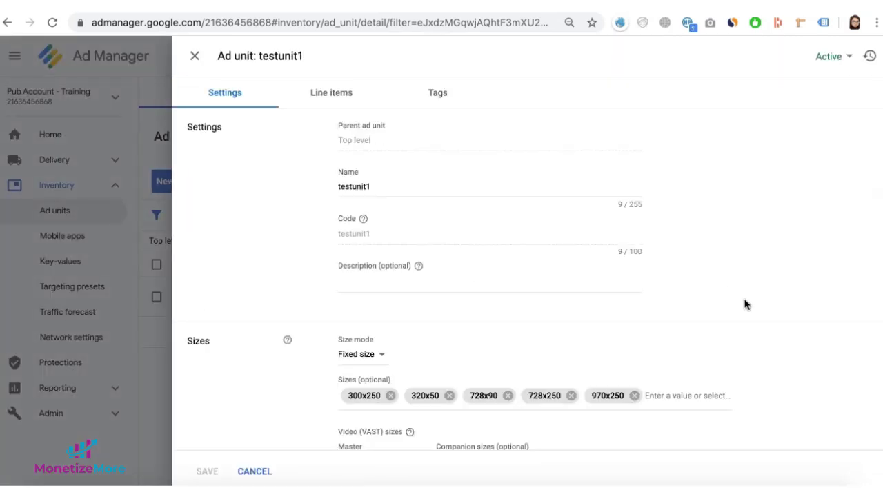
scroll(745, 303, "down", 3)
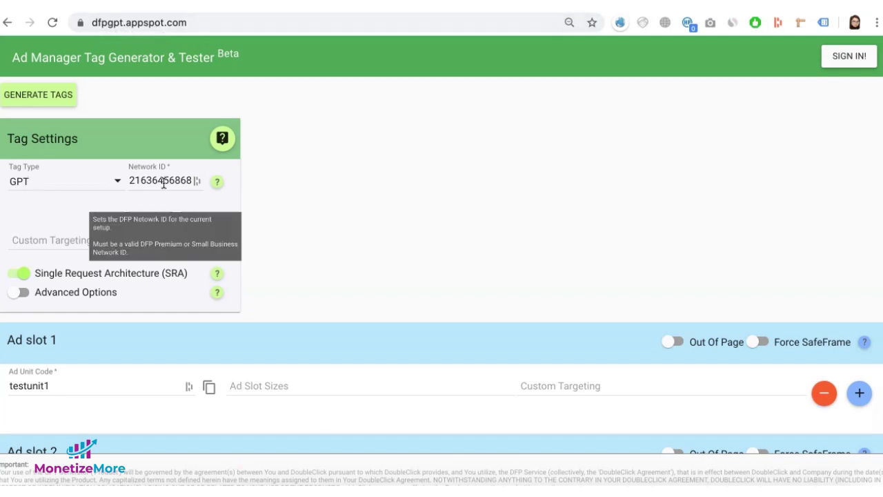
Step: Turn on Advanced Options and Size Mapping in the tag generator
left_click(24, 293)
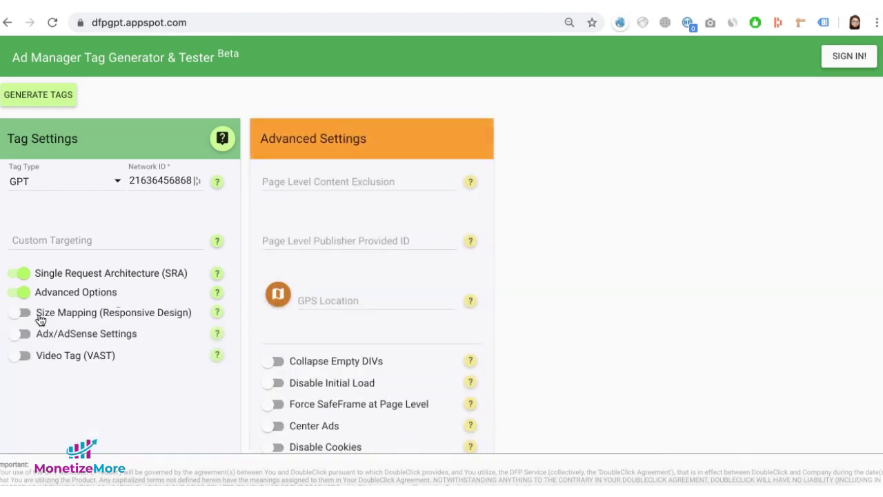
left_click(41, 319)
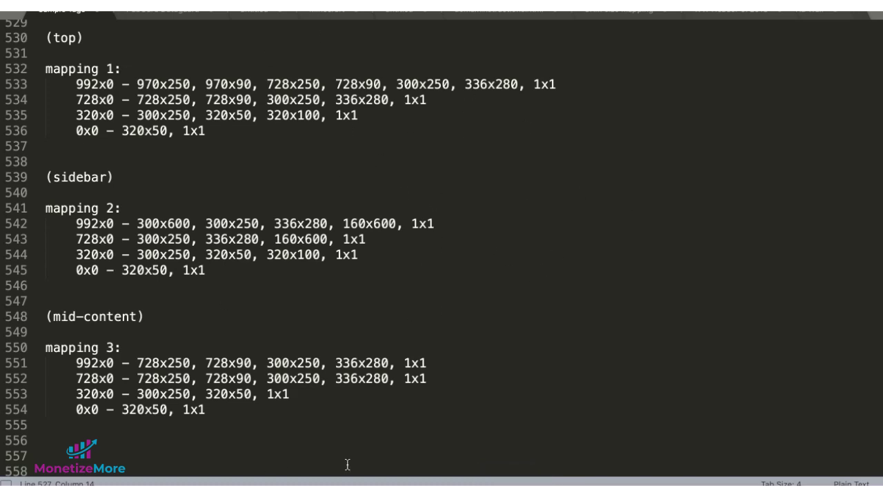
left_click(429, 483)
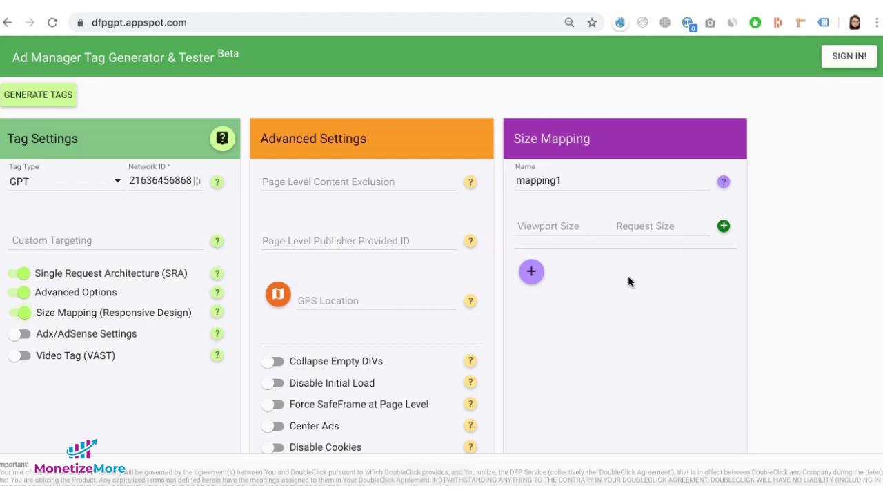
Step: Fill mapping1's 992x0 row with the desktop request sizes from the notes
left_click(485, 476)
left_click_drag(130, 82, 517, 83)
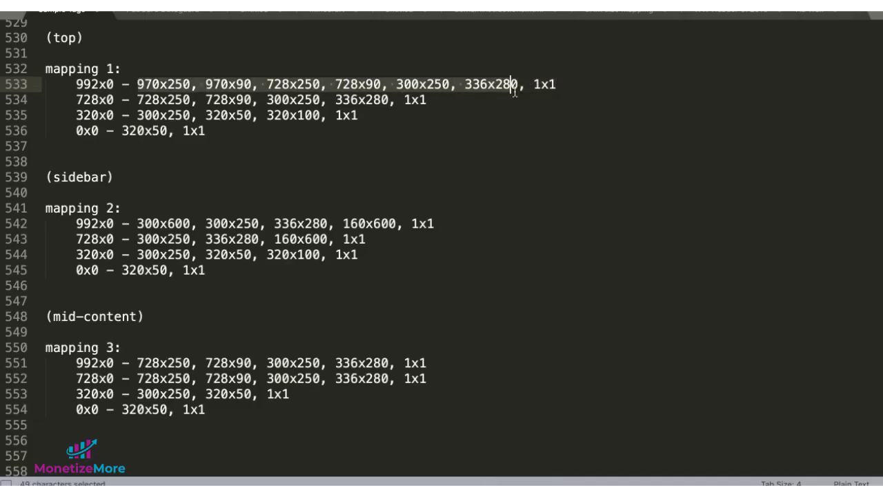
key("super+c")
key("super+Tab")
key("super+v")
key("Return")
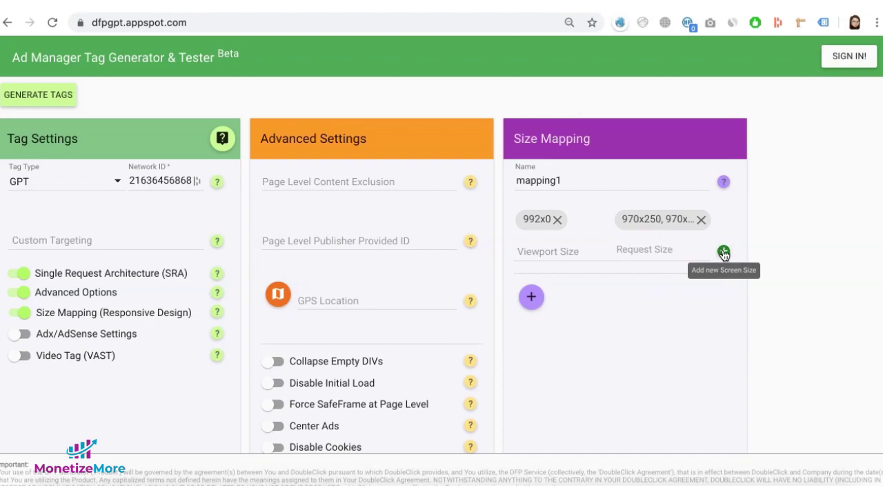
Step: Add a 728x0 viewport row to mapping1 with the tablet request sizes
left_click(723, 251)
key("super+Tab")
double_click(93, 99)
key("super+c")
key("super+Tab")
key("super+v")
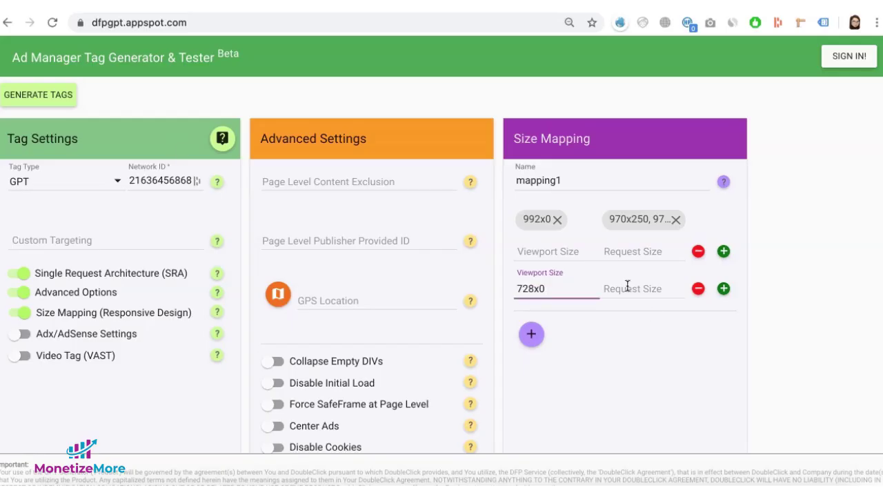
key("super+Tab")
left_click_drag(137, 99, 427, 100)
key("super+c")
key("super+Tab")
key("super+v")
key("Return")
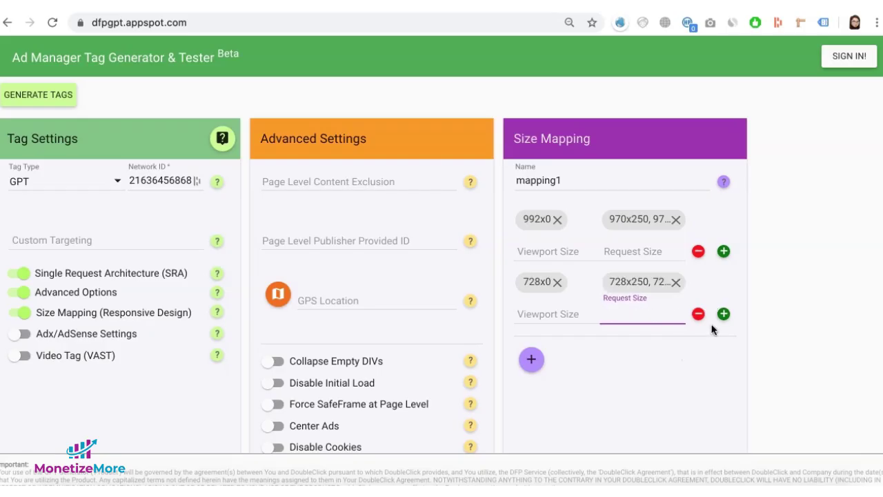
Step: Add a 320x0 viewport row to mapping1 with the mobile request sizes
left_click(722, 313)
key("super+Tab")
double_click(80, 115)
key("super+c")
key("super+Tab")
key("super+v")
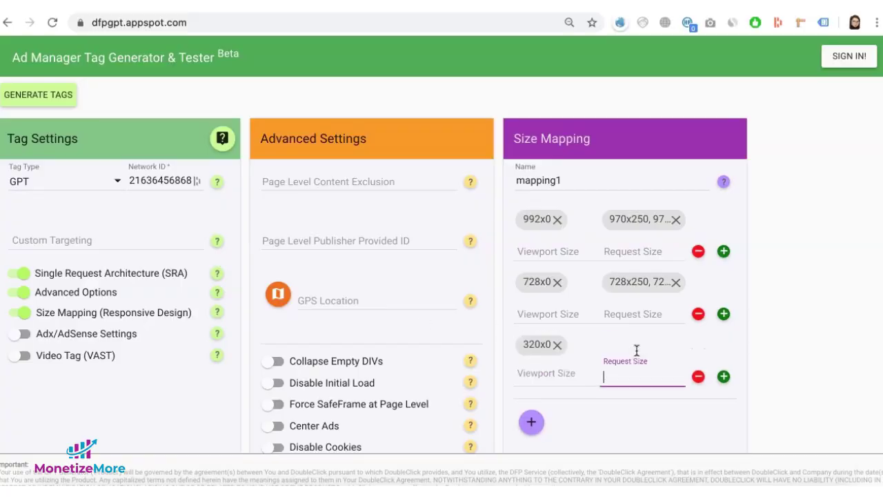
key("super+Tab")
left_click_drag(136, 115, 358, 115)
key("super+c")
key("super+Tab")
key("super+v")
key("Return")
Step: Add a 0x0 viewport row to mapping1 with fallback sizes 320x50 and 1x1
left_click(722, 376)
scroll(710, 375, "down", 2)
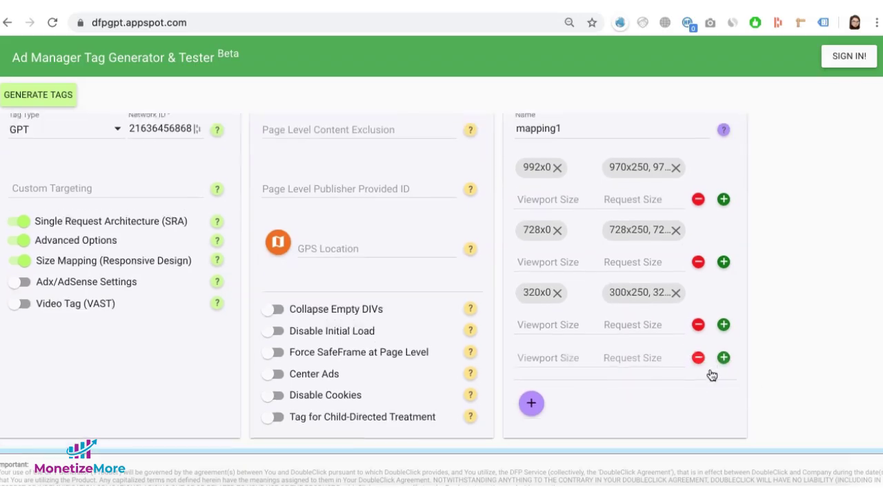
key("super+Tab")
double_click(100, 130)
key("super+c")
key("super+Tab")
key("super+v")
key("super+Tab")
left_click_drag(165, 131, 235, 130)
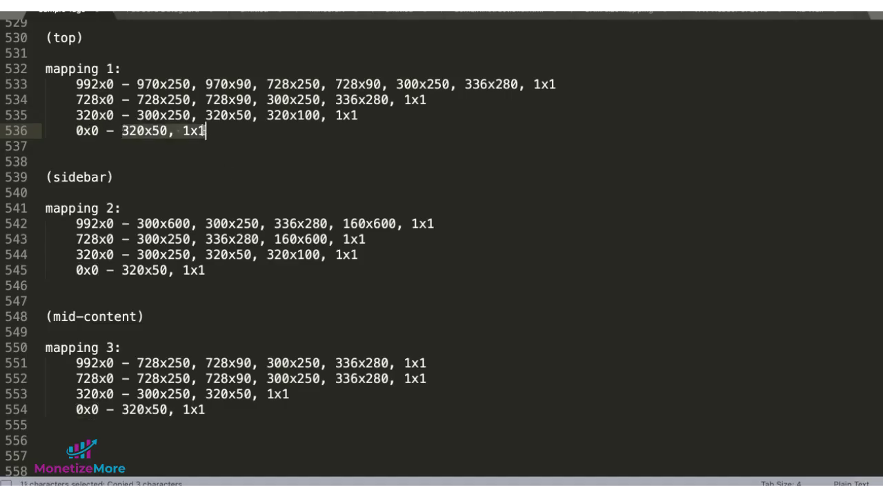
key("super+c")
key("super+Tab")
key("super+v")
key("Return")
scroll(759, 386, "down", 1)
scroll(787, 363, "down", 1)
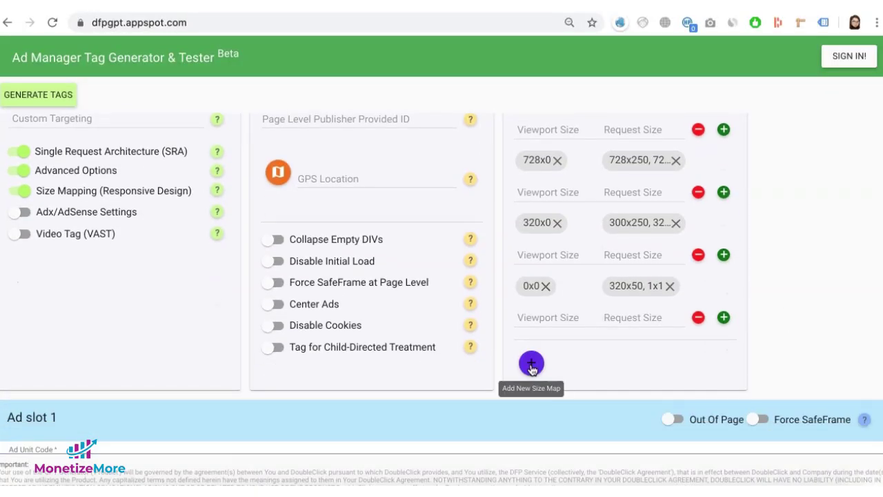
Step: Add mapping2 with a 992x0 viewport and its sidebar request sizes from the notes
left_click(531, 369)
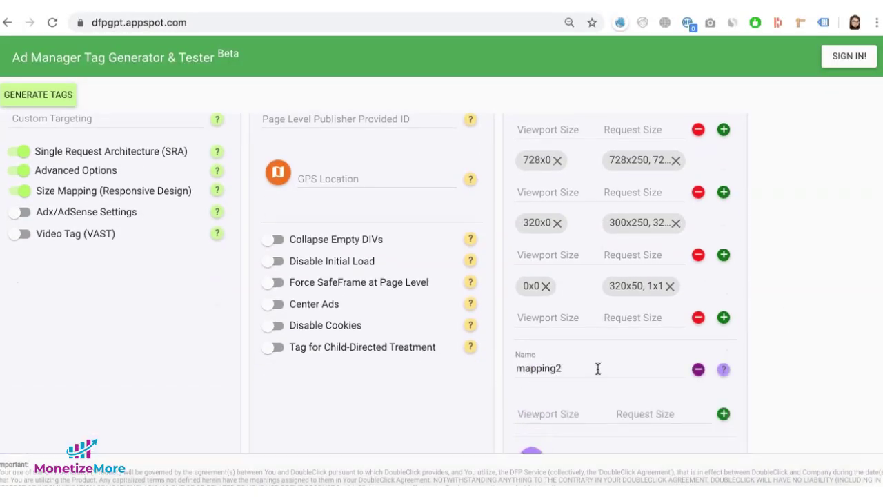
scroll(592, 367, "down", 4)
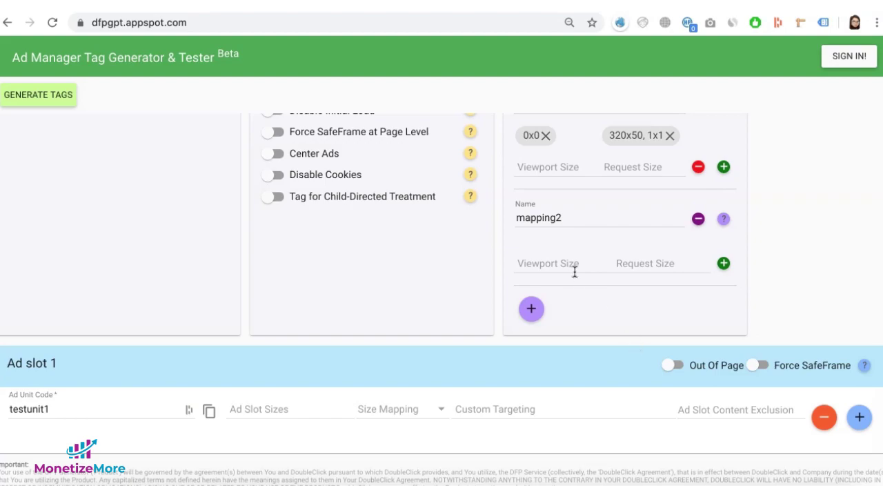
key("super+Tab")
double_click(95, 222)
key("super+c")
key("super+Tab")
left_click(565, 266)
key("super+v")
key("Return")
key("super+Tab")
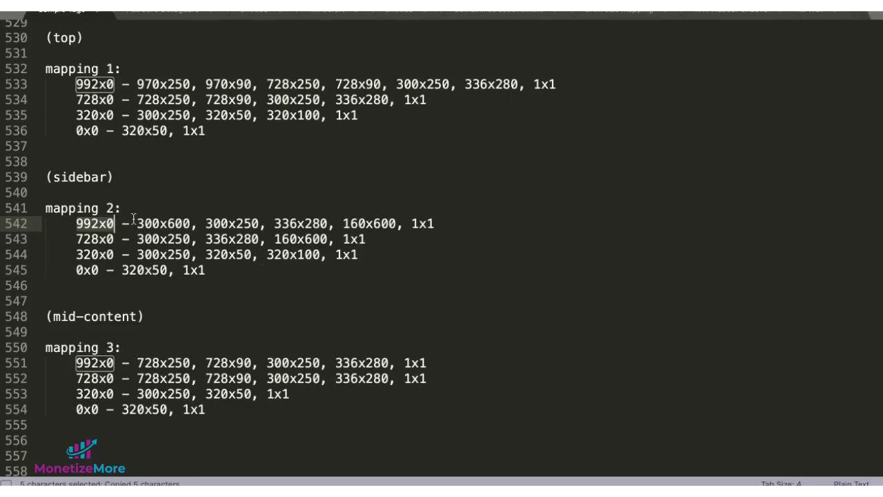
left_click_drag(136, 223, 433, 223)
key("super+c")
key("super+Tab")
key("super+v")
key("Return")
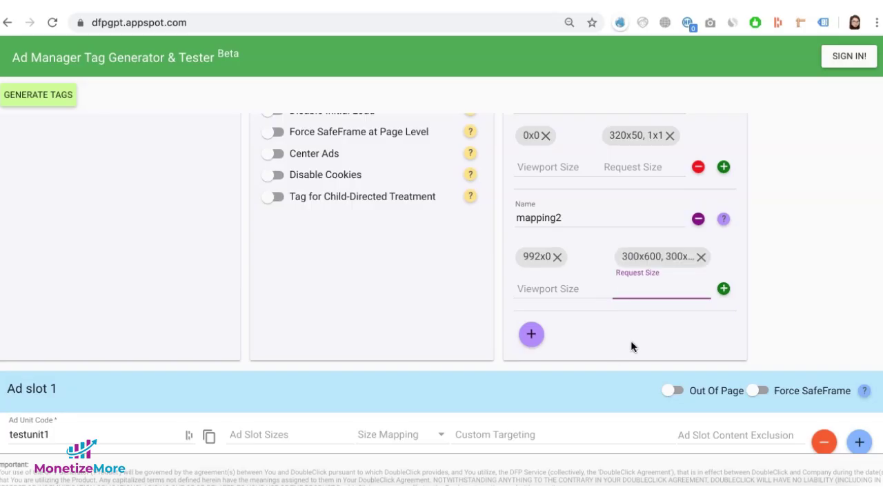
Step: Add a 728x0 row to mapping2 with its request sizes
left_click(723, 289)
left_click(563, 325)
key("super+Tab")
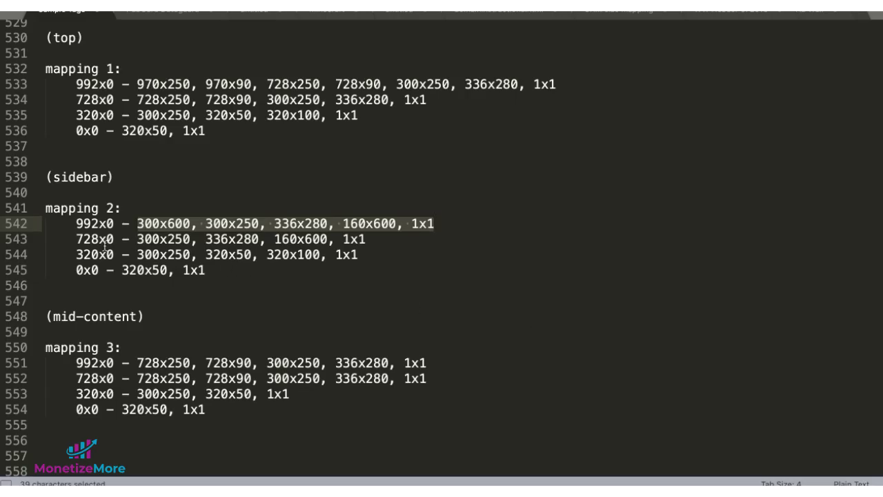
double_click(94, 239)
key("super+c")
key("super+Tab")
key("super+v")
key("Return")
left_click(674, 359)
key("super+Tab")
left_click_drag(136, 239, 366, 239)
key("super+c")
key("super+Tab")
key("super+v")
key("Return")
Step: Add a 320x0 row to mapping2 with its request sizes
left_click(724, 351)
scroll(640, 368, "down", 2)
key("super+Tab")
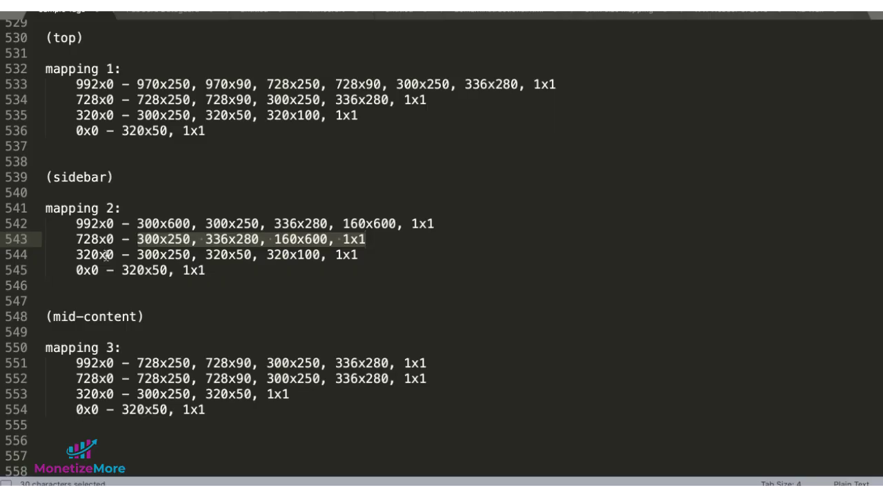
double_click(107, 254)
key("super+c")
key("super+Tab")
key("super+v")
key("Return")
left_click(641, 334)
key("super+Tab")
left_click_drag(137, 254, 365, 254)
key("super+c")
key("super+Tab")
key("super+v")
key("Return")
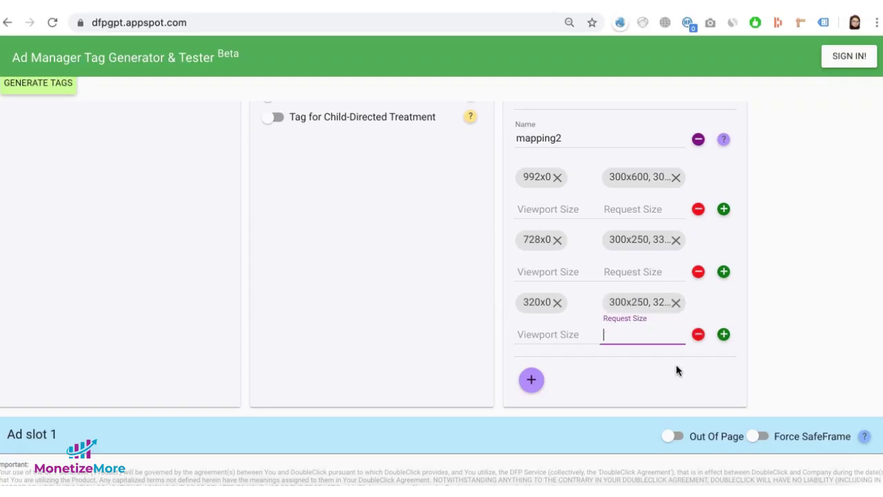
Step: Add a 0x0 row to mapping2 with request sizes 320x50 and 1x1
left_click(723, 334)
key("super+Tab")
double_click(87, 270)
key("super+c")
key("super+Tab")
key("super+v")
key("super+Tab")
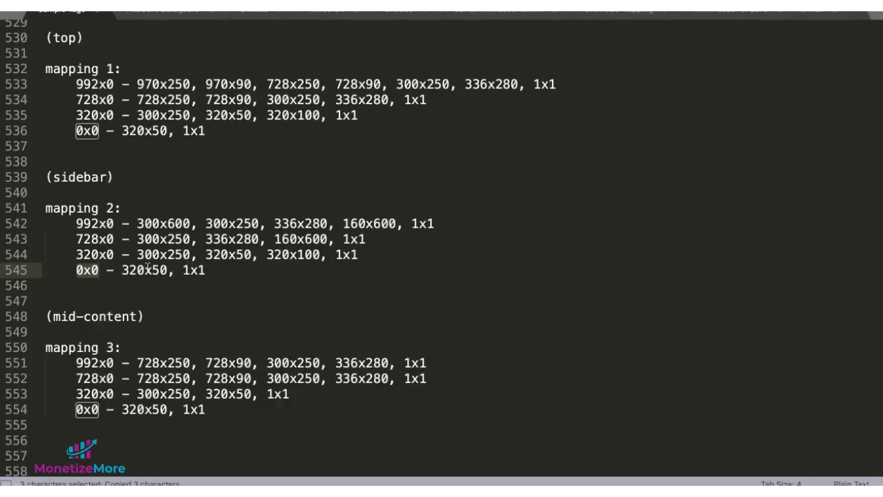
left_click_drag(121, 270, 207, 270)
key("super+c")
key("super+Tab")
key("super+v")
key("Return")
scroll(789, 351, "down", 2)
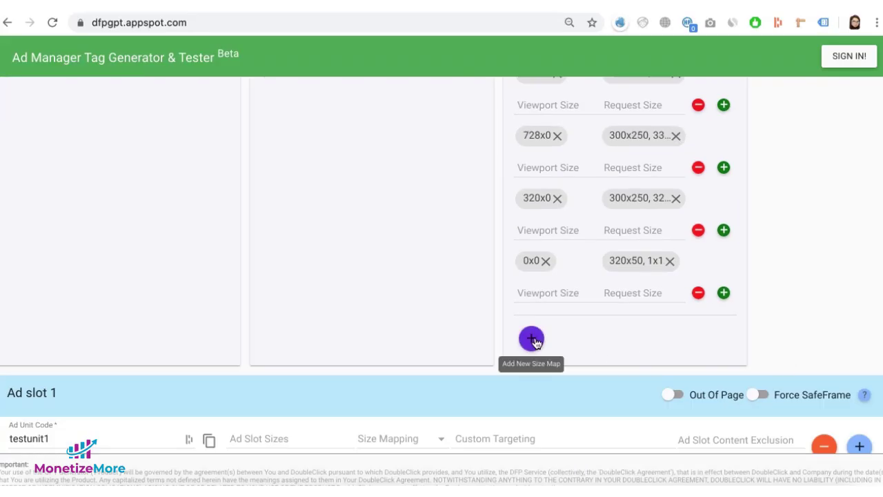
Step: Create mapping3 with a first rule: viewport 992x0 and its request sizes from the notes
left_click(534, 340)
scroll(579, 345, "down", 1)
key("super+Tab")
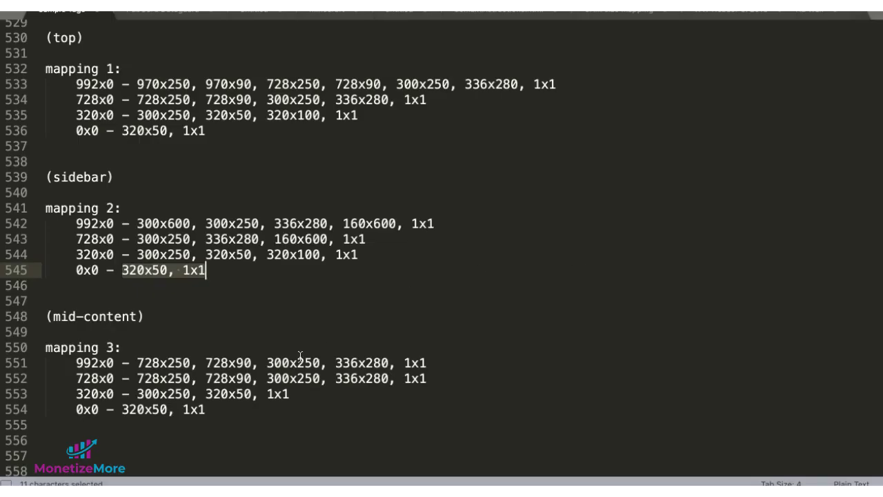
double_click(92, 362)
key("super+c")
key("super+Tab")
left_click(582, 237)
key("super+v")
key("Return")
key("super+Tab")
left_click_drag(136, 362, 426, 363)
key("super+c")
key("super+Tab")
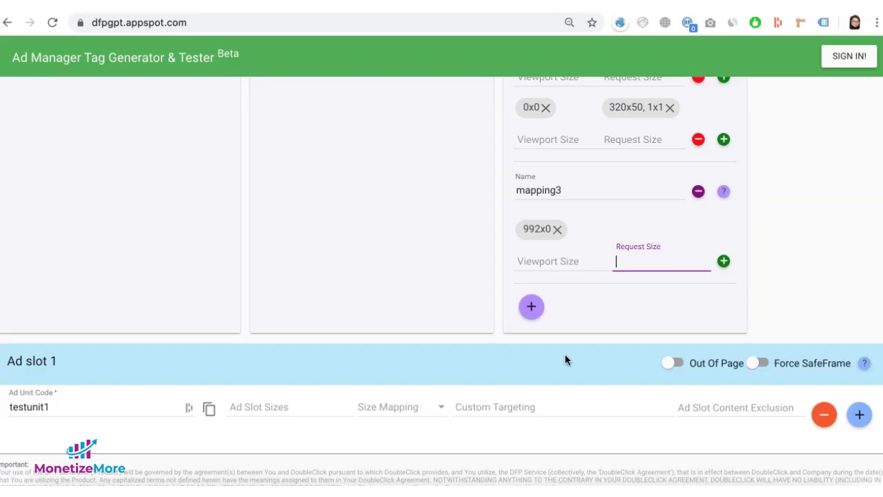
key("super+v")
key("Return")
Step: Add a second mapping3 row for viewport 728x0 with its listed request sizes
left_click(723, 260)
key("super+Tab")
double_click(94, 378)
key("super+c")
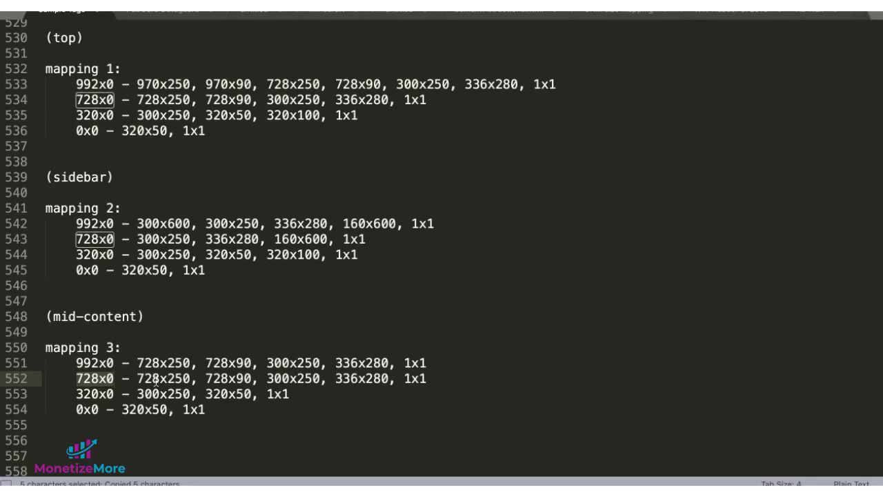
left_click_drag(137, 378, 428, 378)
key("super+c")
key("super+Tab")
key("super+v")
key("Return")
Step: Add a third mapping3 row for viewport 320x0 with its listed request sizes
left_click(721, 324)
scroll(568, 306, "down", 1)
key("super+Tab")
double_click(95, 393)
key("super+c")
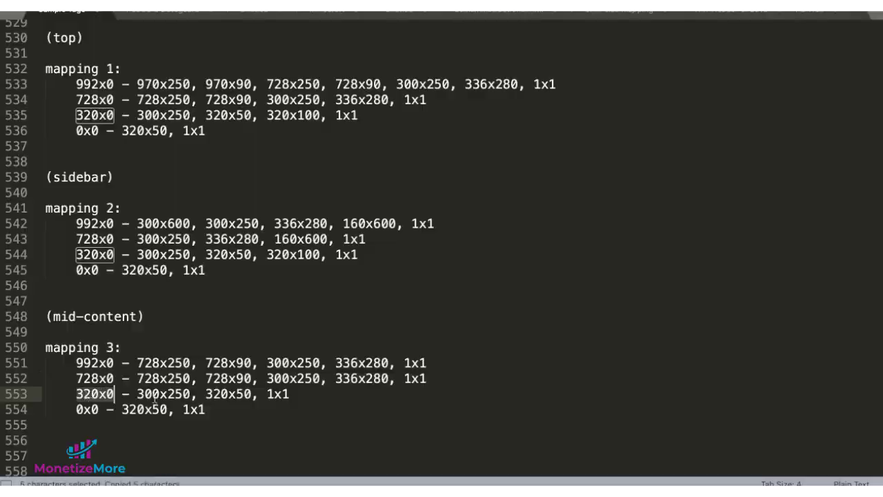
key("super+Tab")
key("super+v")
key("Return")
left_click(641, 311)
key("super+Tab")
left_click_drag(136, 393, 292, 394)
key("super+c")
key("super+Tab")
key("super+v")
Step: Add a fourth mapping3 row for viewport 0x0 with request sizes 320x50, 1x1
key("Return")
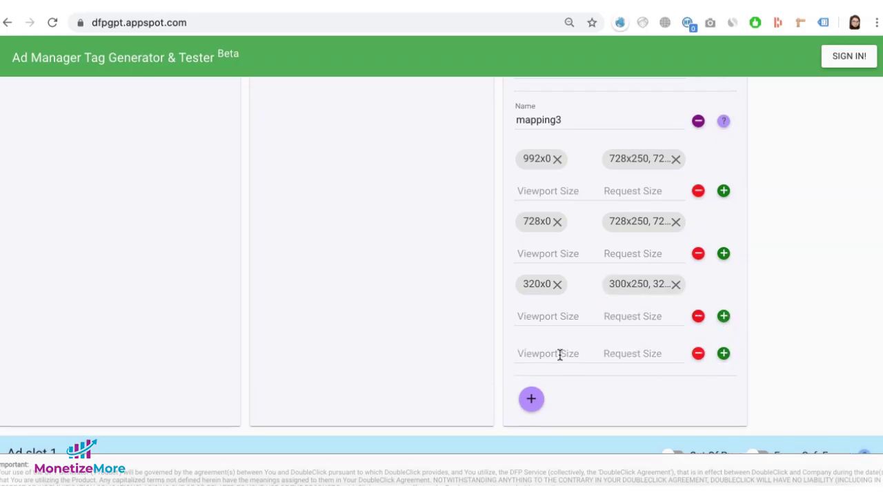
key("super+Tab")
double_click(177, 410)
key("super+c")
key("super+Tab")
key("super+v")
key("Return")
key("Tab")
key("super+Tab")
left_click_drag(198, 409, 276, 410)
key("super+c")
key("super+Tab")
key("super+v")
key("Return")
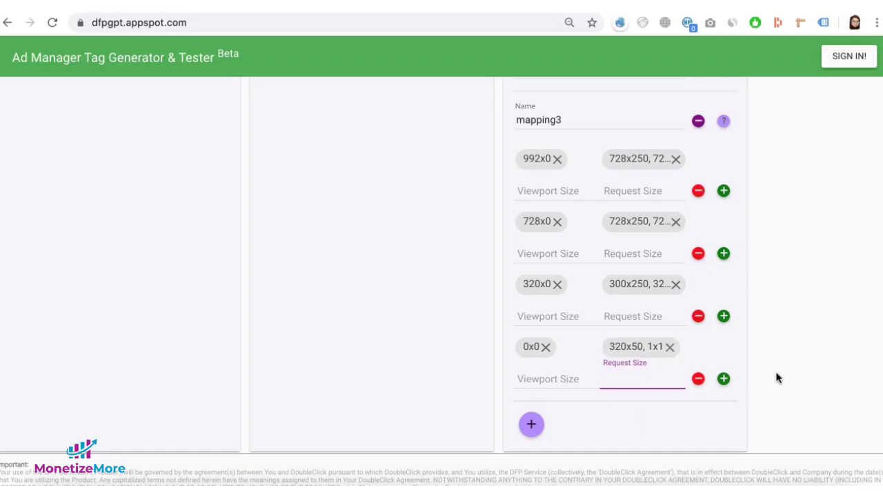
scroll(778, 375, "up", 3)
key("super+Tab")
key("super+Tab")
Step: Look up the ad unit code testunit1 for Ad slot 1
scroll(195, 310, "down", 6)
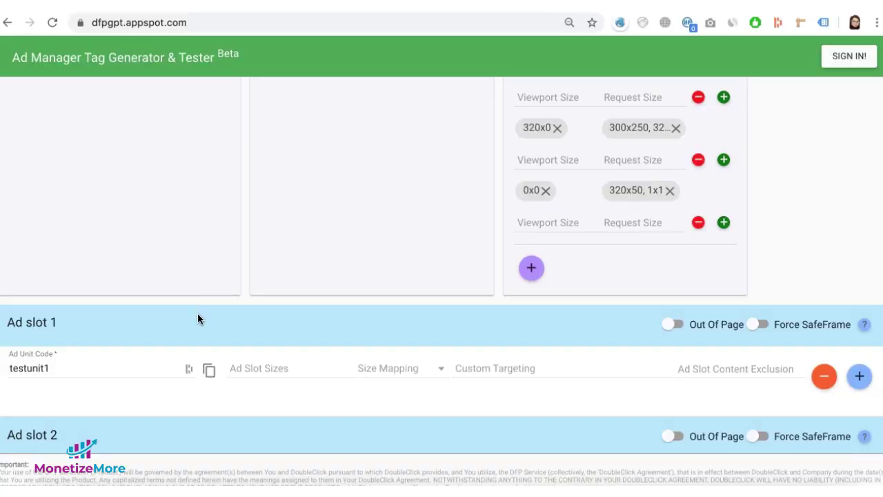
scroll(197, 317, "down", 3)
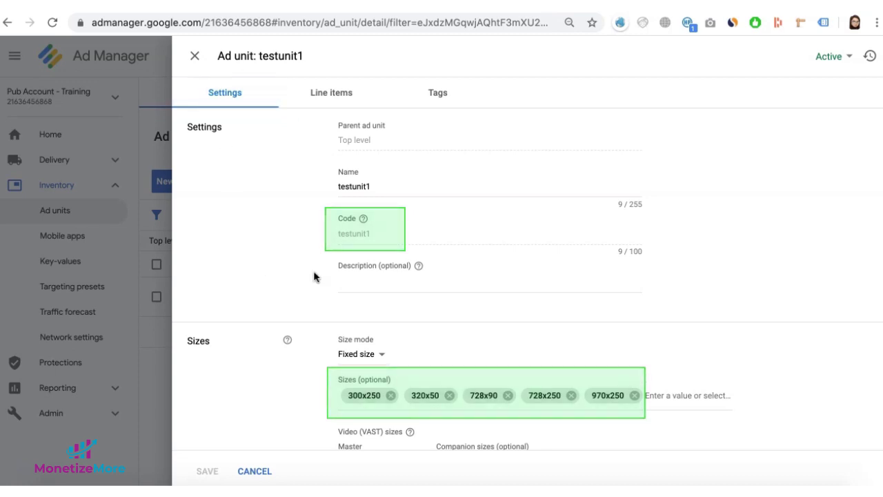
double_click(356, 234)
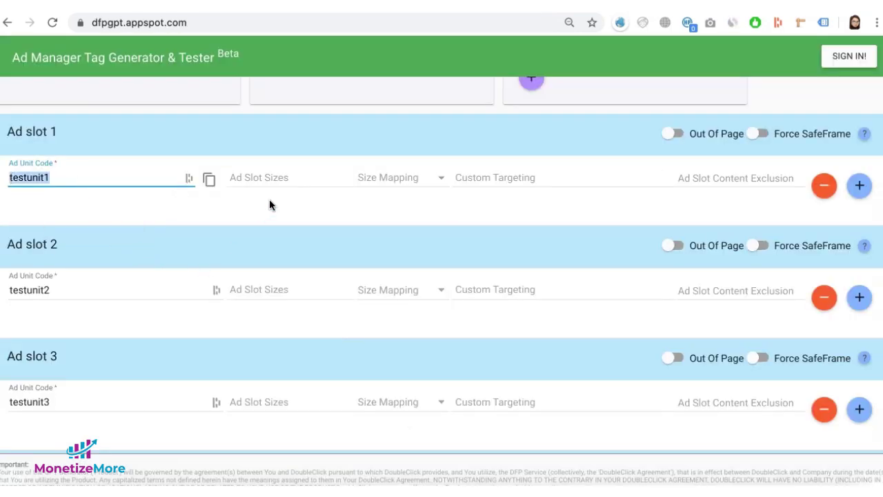
Step: Enter Ad slot 1 sizes 970x250, 728x90, 728x250, 320x50 and 300x250
left_click(273, 194)
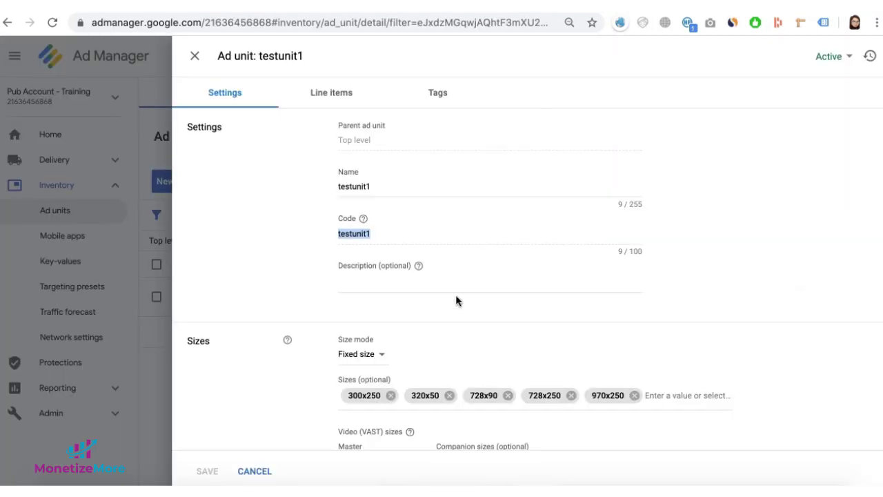
scroll(457, 299, "down", 3)
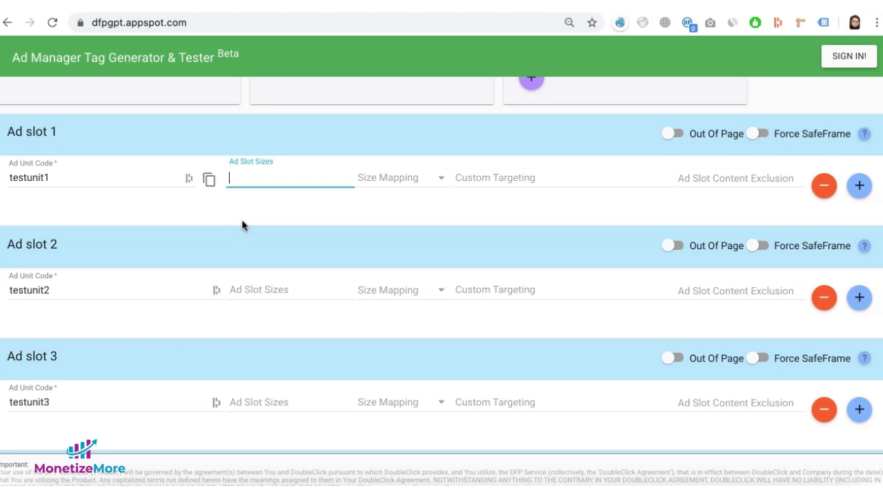
type("970x250")
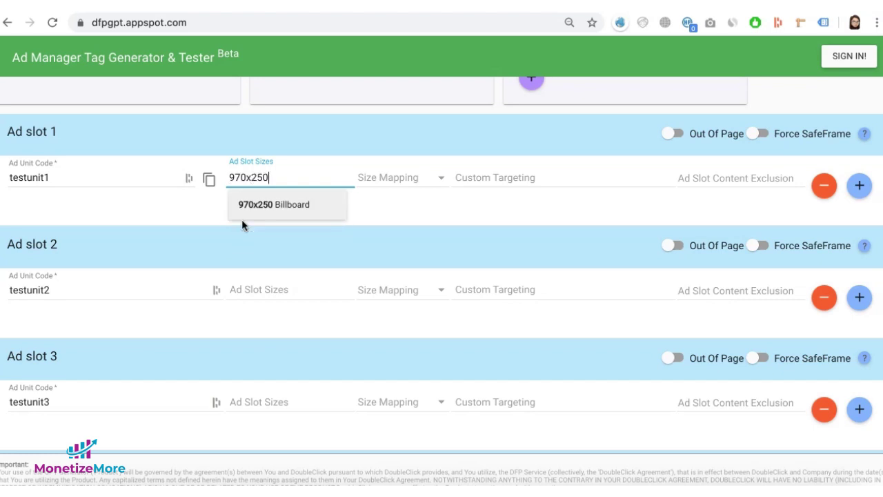
left_click(285, 203)
type("728x90")
key("Return")
type("728x250")
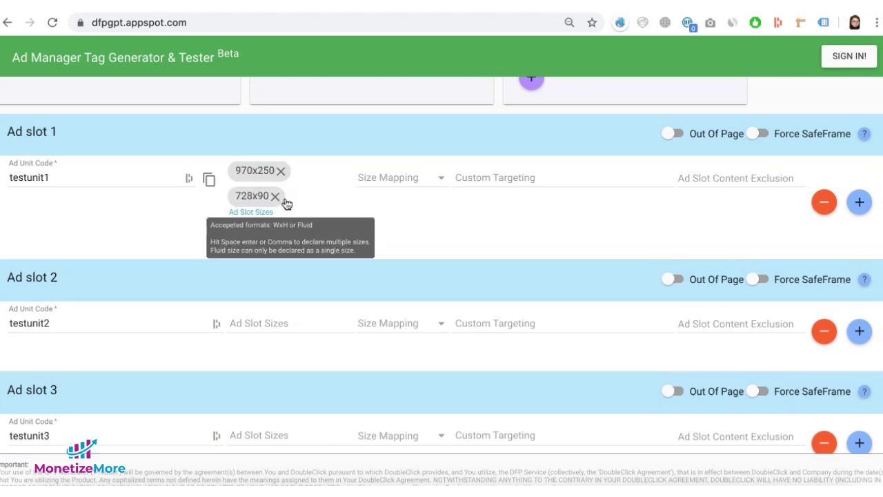
key("Return")
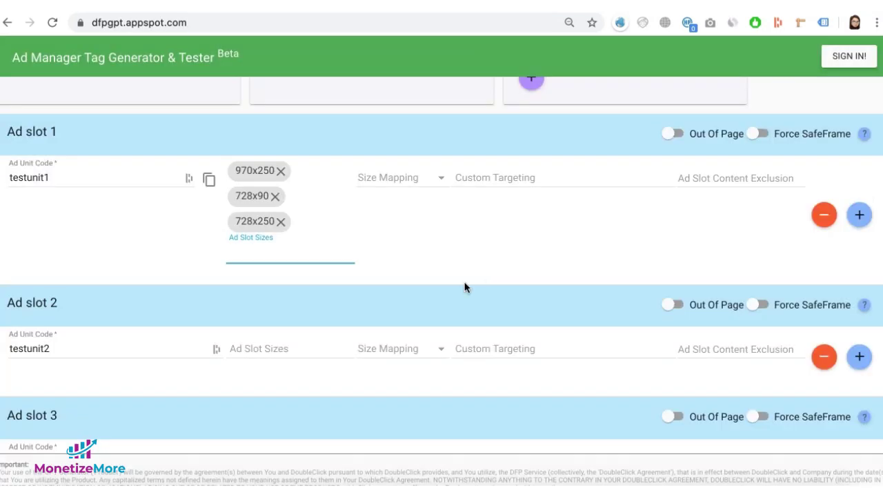
type("320x50")
key("Return")
type("300x250")
key("Return")
left_click(439, 302)
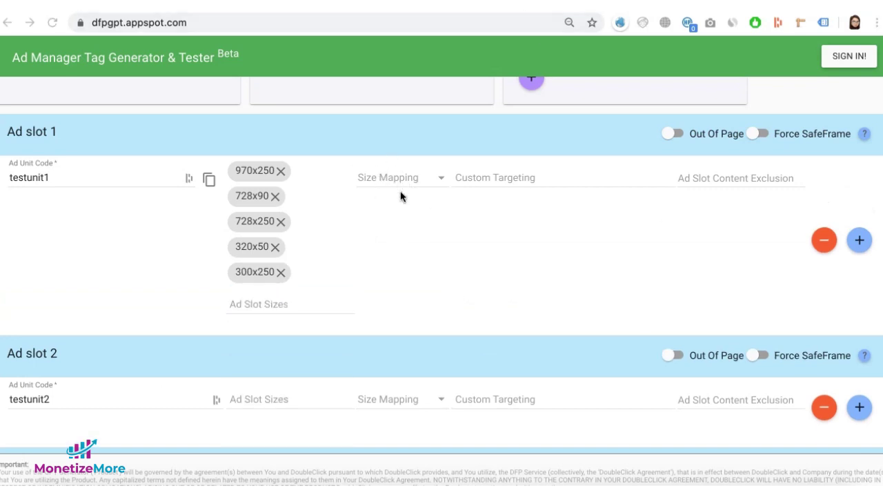
Step: Check the mapping notes, then choose mapping1 in Ad slot 1's Size Mapping dropdown
left_click(421, 182)
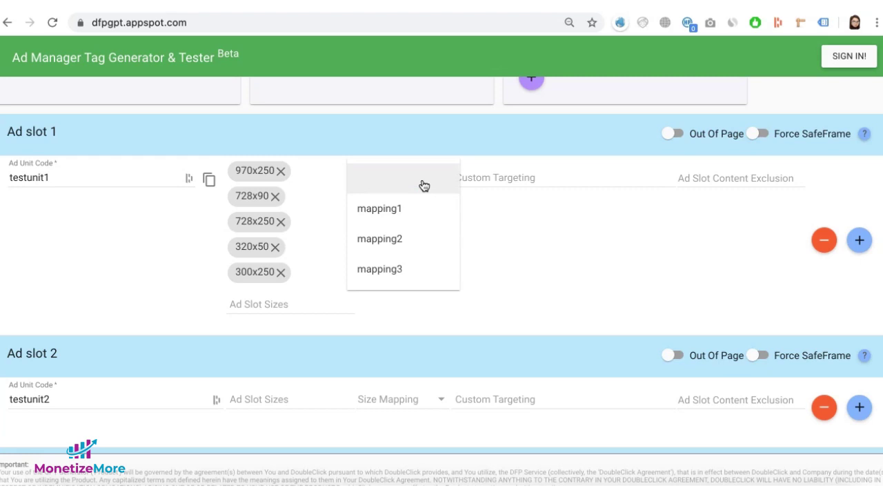
left_click(503, 231)
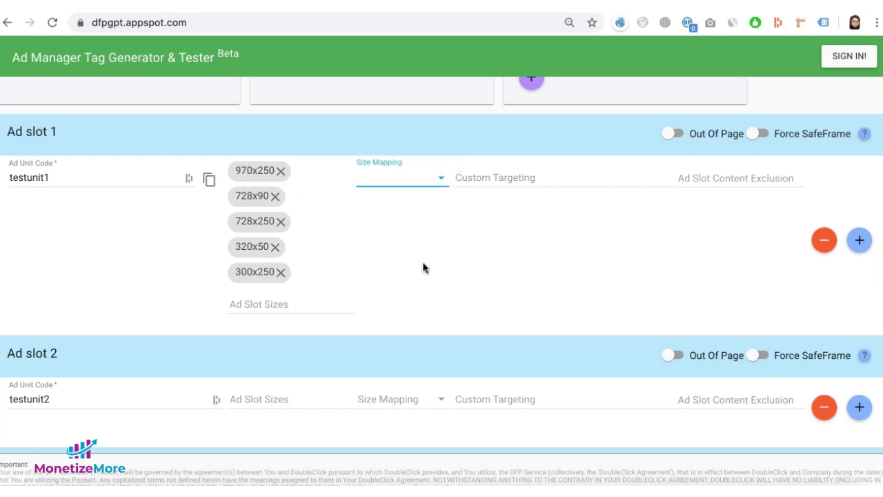
scroll(423, 268, "up", 10)
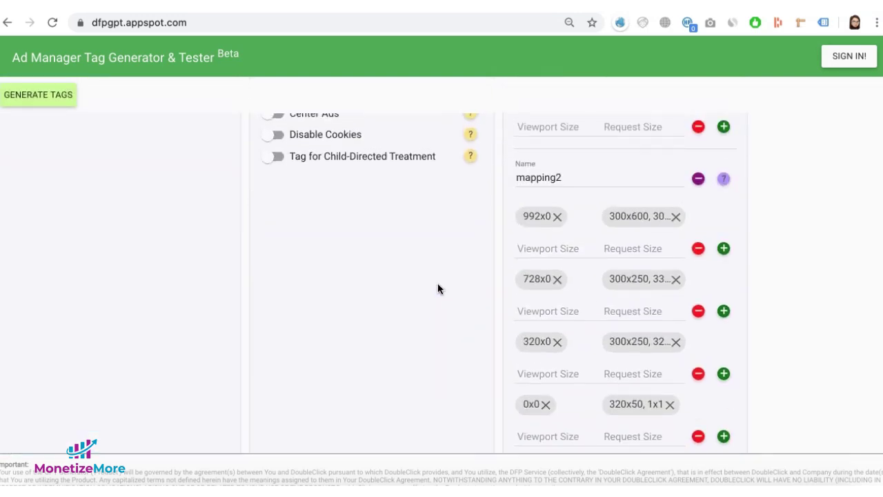
scroll(437, 288, "up", 5)
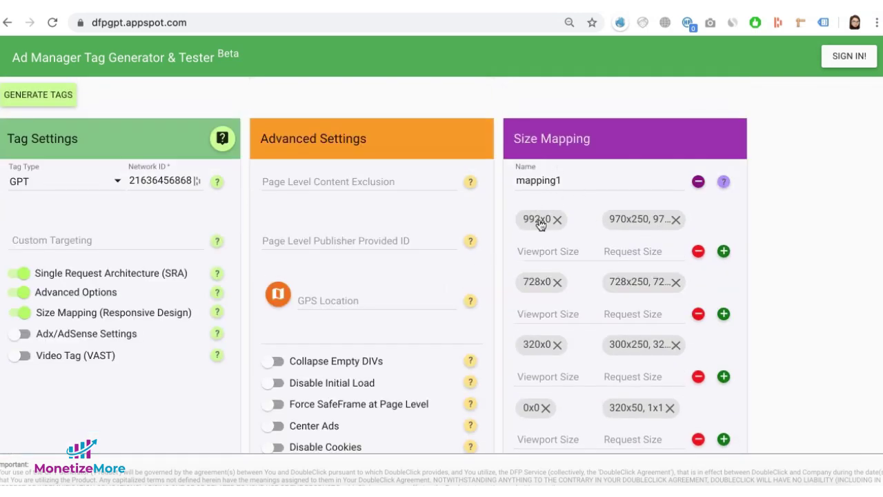
left_click(516, 485)
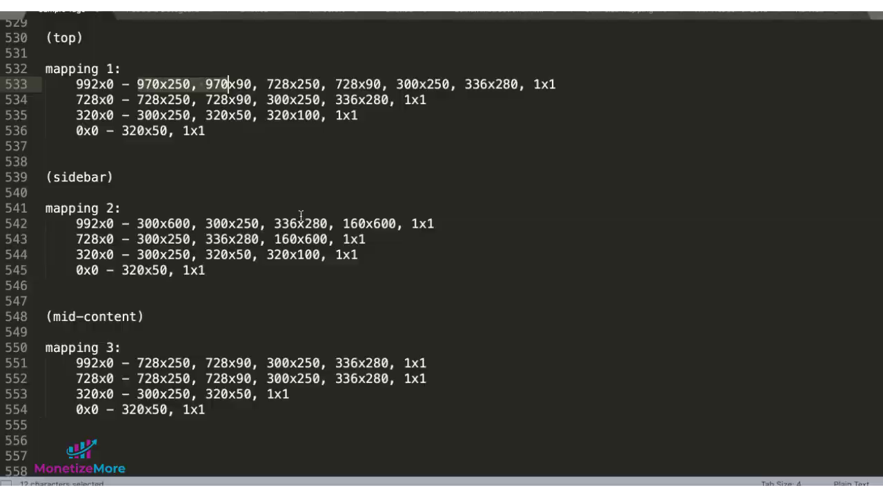
key("super+Tab")
scroll(407, 245, "down", 10)
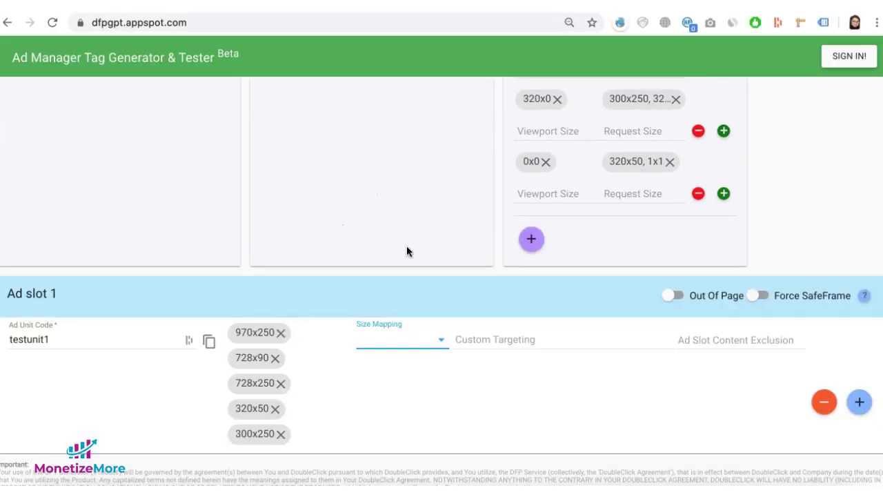
scroll(407, 245, "down", 2)
left_click(409, 221)
left_click(388, 255)
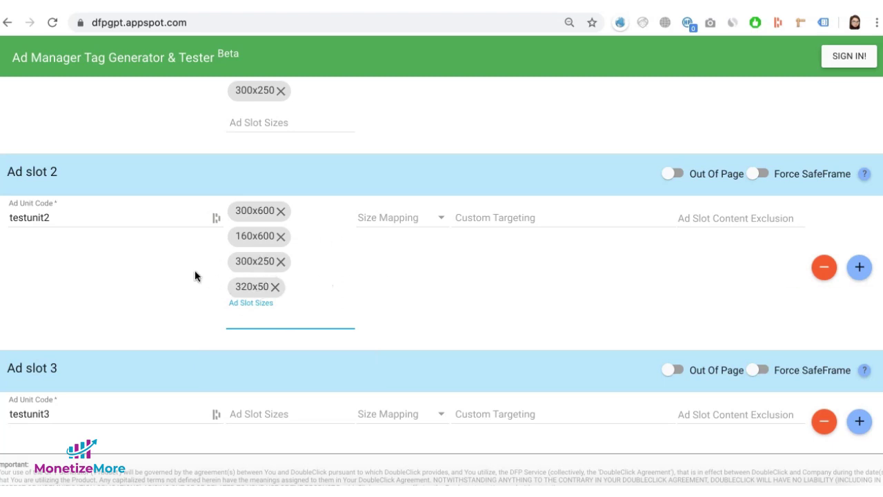
Step: Review the mapping 2 sizes in the notes and choose mapping2 for Ad slot 2
scroll(455, 273, "up", 10)
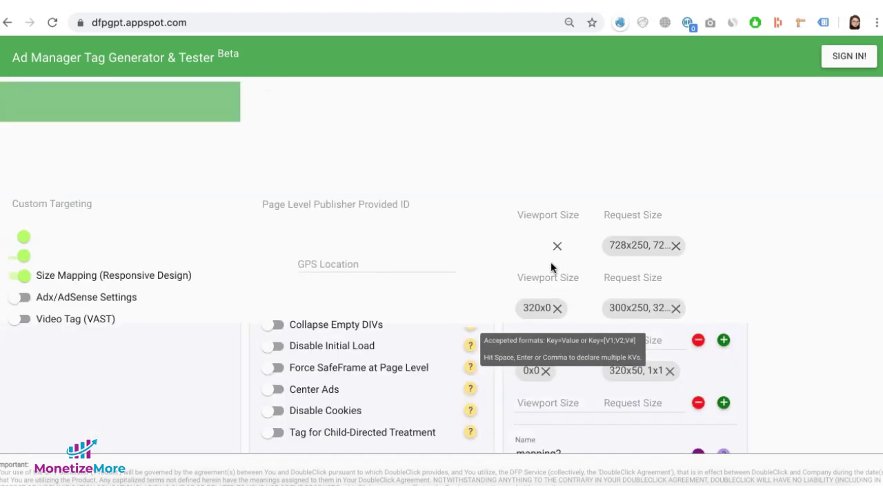
scroll(509, 262, "down", 2)
scroll(509, 263, "down", 4)
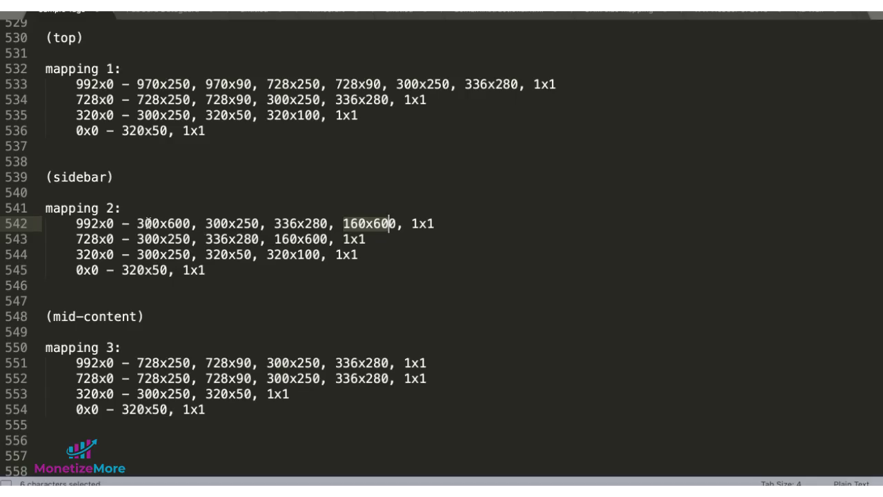
left_click_drag(152, 223, 211, 223)
left_click(147, 254)
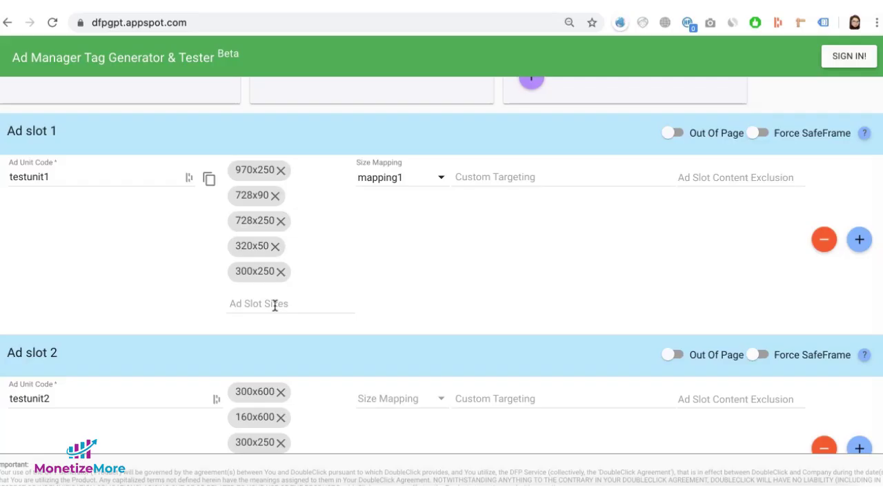
scroll(274, 416, "down", 2)
left_click(403, 302)
left_click(396, 355)
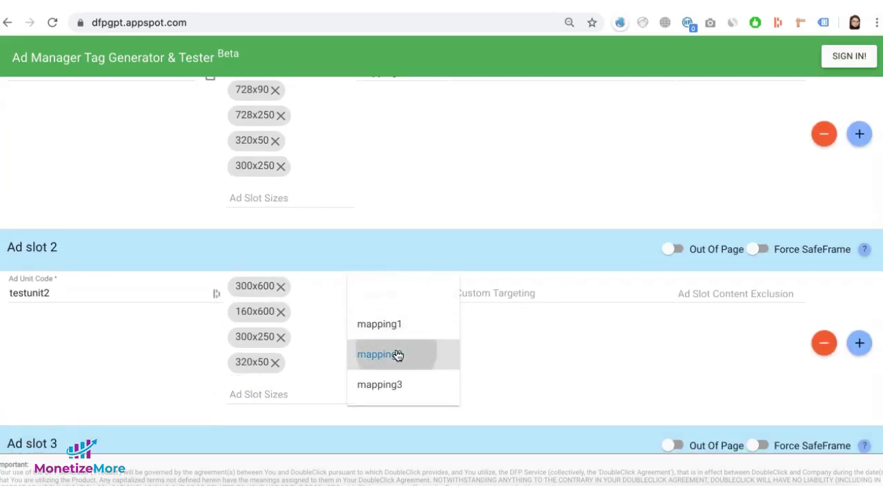
scroll(466, 357, "down", 3)
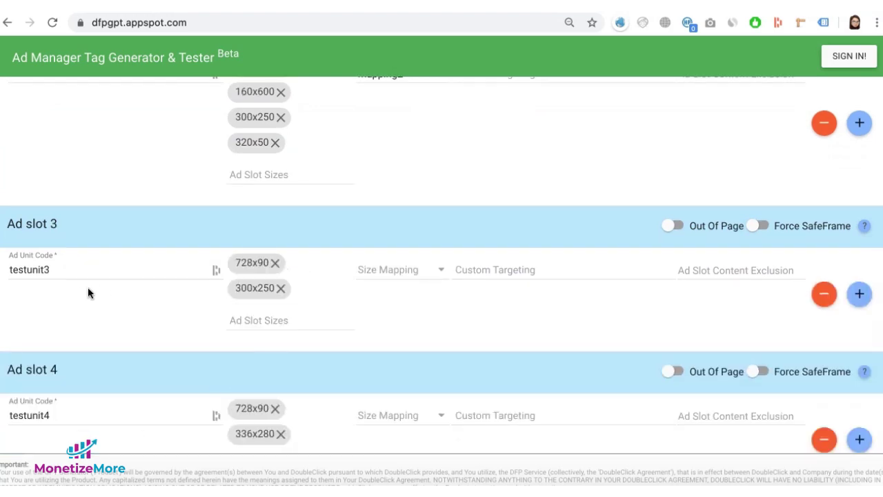
Step: Assign mapping3 to Ad slot 3 and open Ad slot 4's size mapping choices
mouse_move(61, 268)
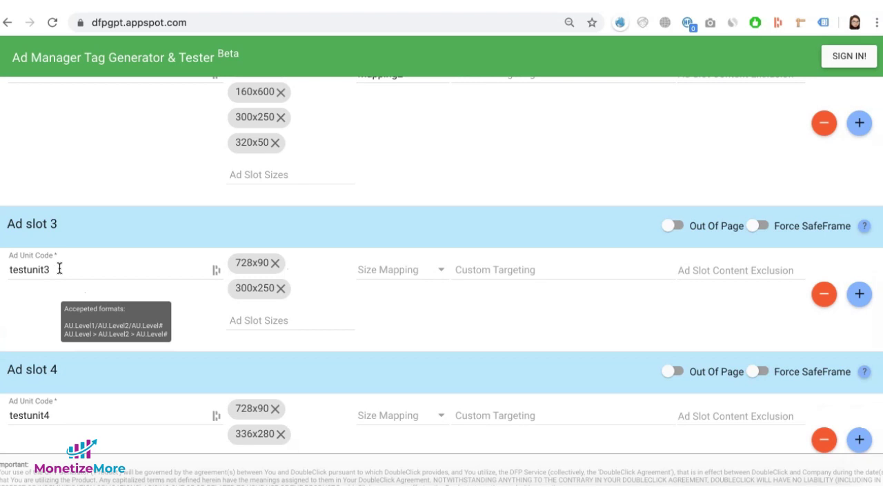
mouse_move(87, 422)
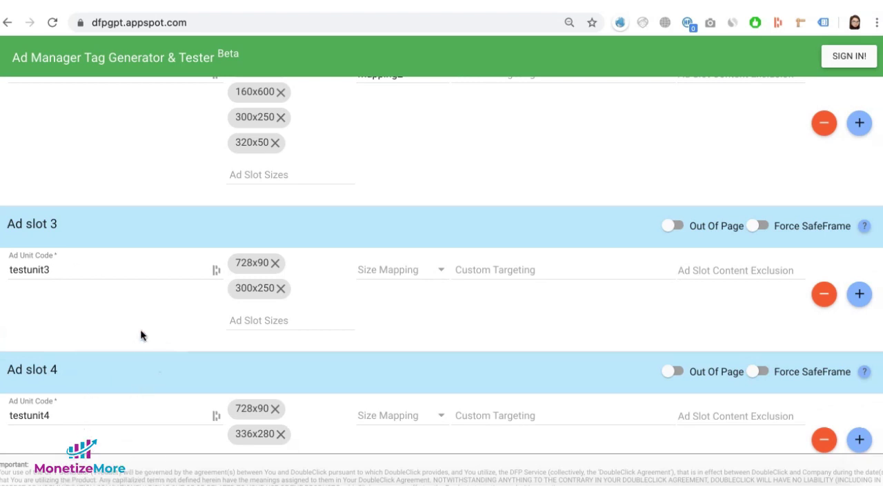
left_click(410, 272)
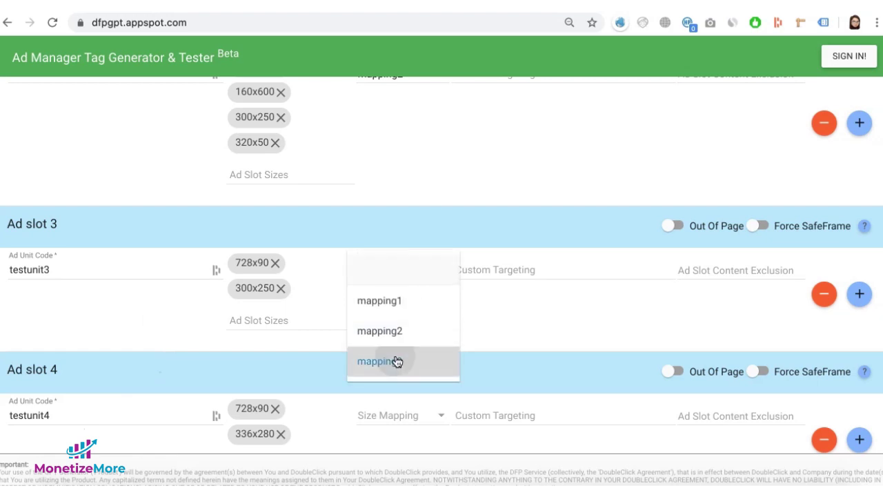
left_click(396, 360)
left_click(403, 422)
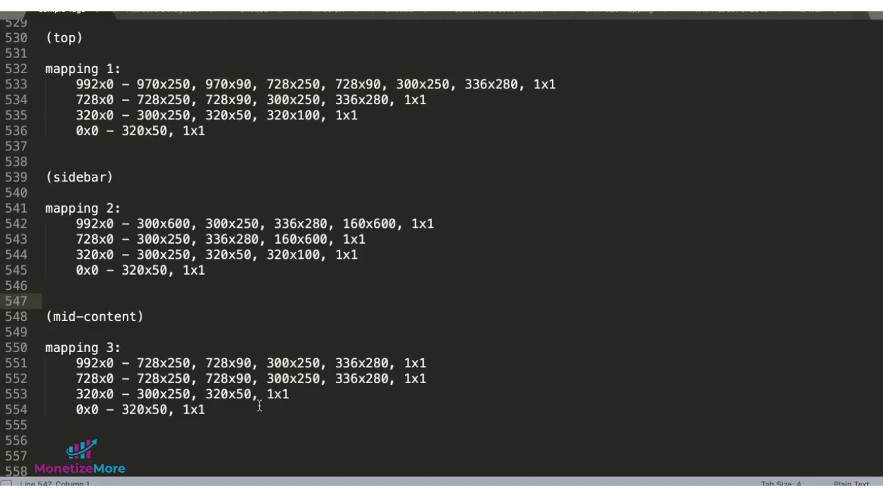
left_click_drag(205, 409, 67, 347)
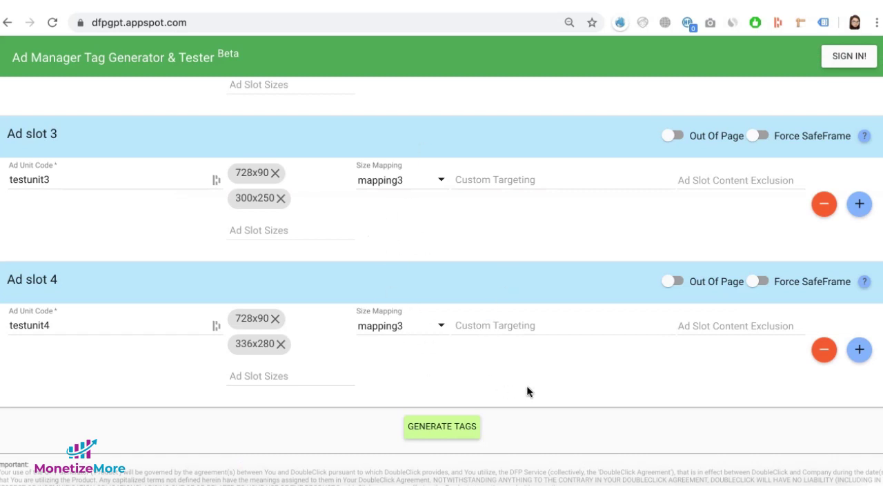
Step: Generate the tags and scroll through the GPT head and Adslots body code
left_click(452, 431)
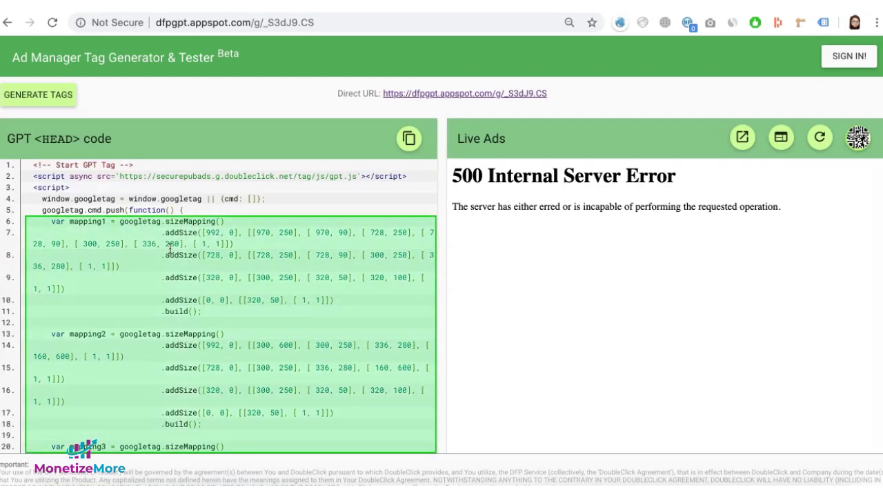
scroll(259, 304, "down", 5)
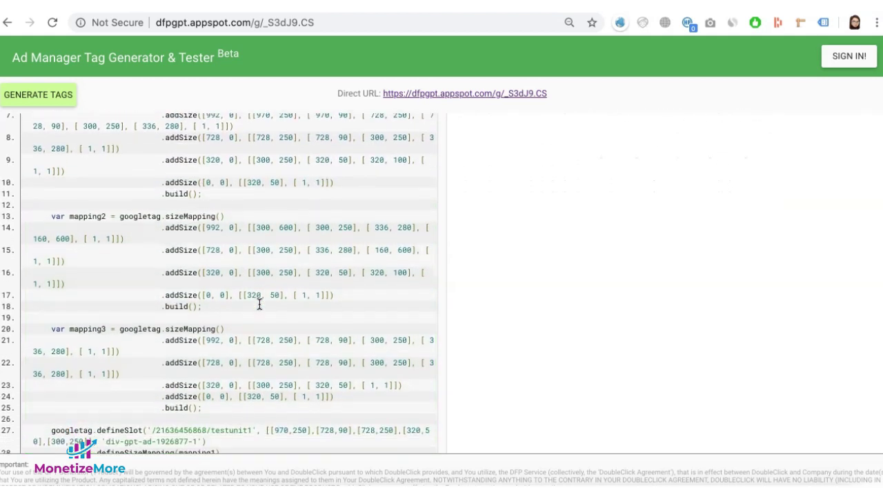
scroll(259, 304, "down", 3)
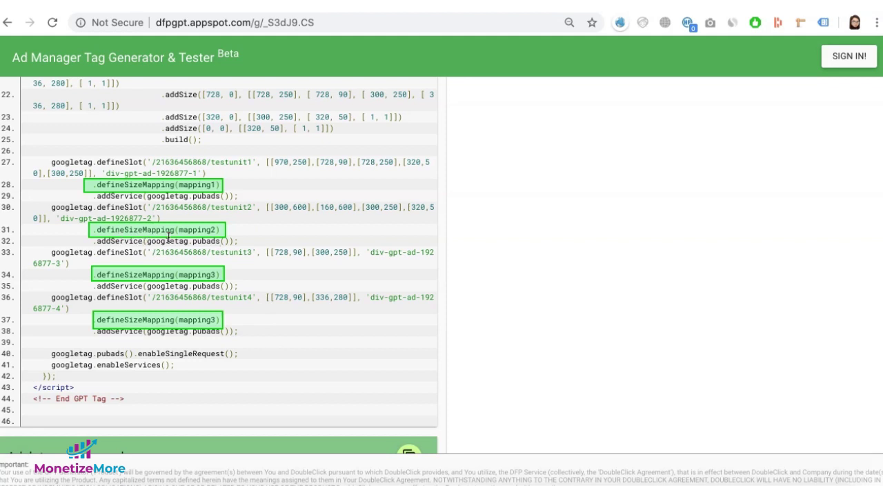
scroll(235, 312, "down", 10)
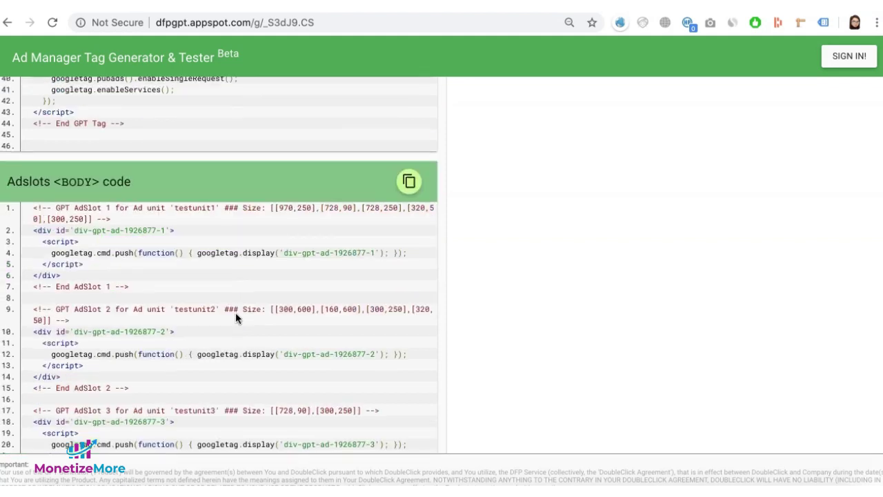
scroll(239, 314, "down", 8)
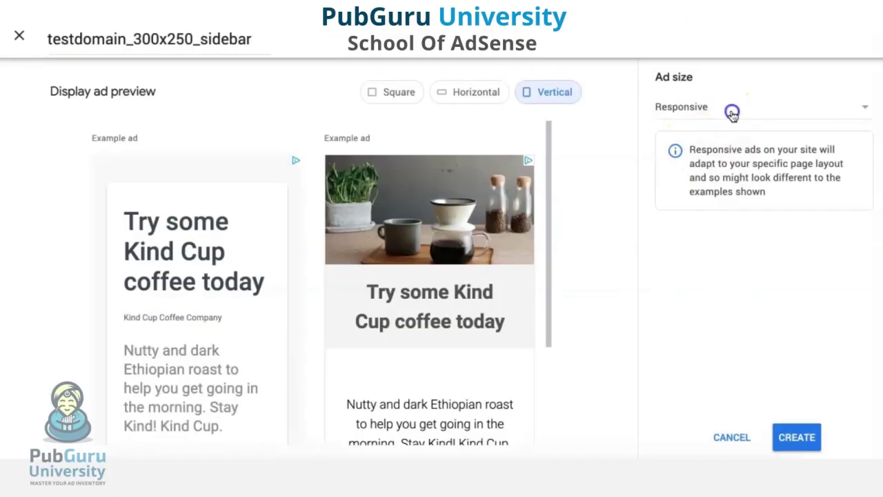
Step: Change the ad size from responsive to Fixed, giving 728 × 90
left_click(731, 111)
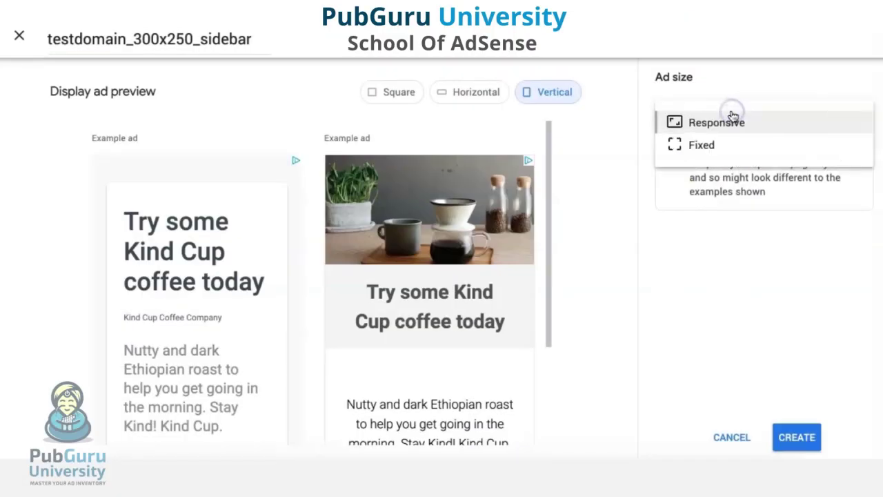
left_click(701, 147)
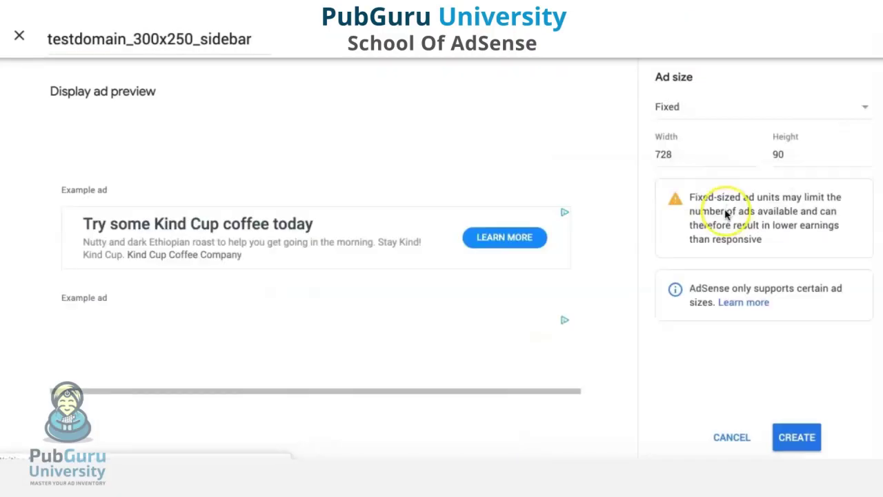